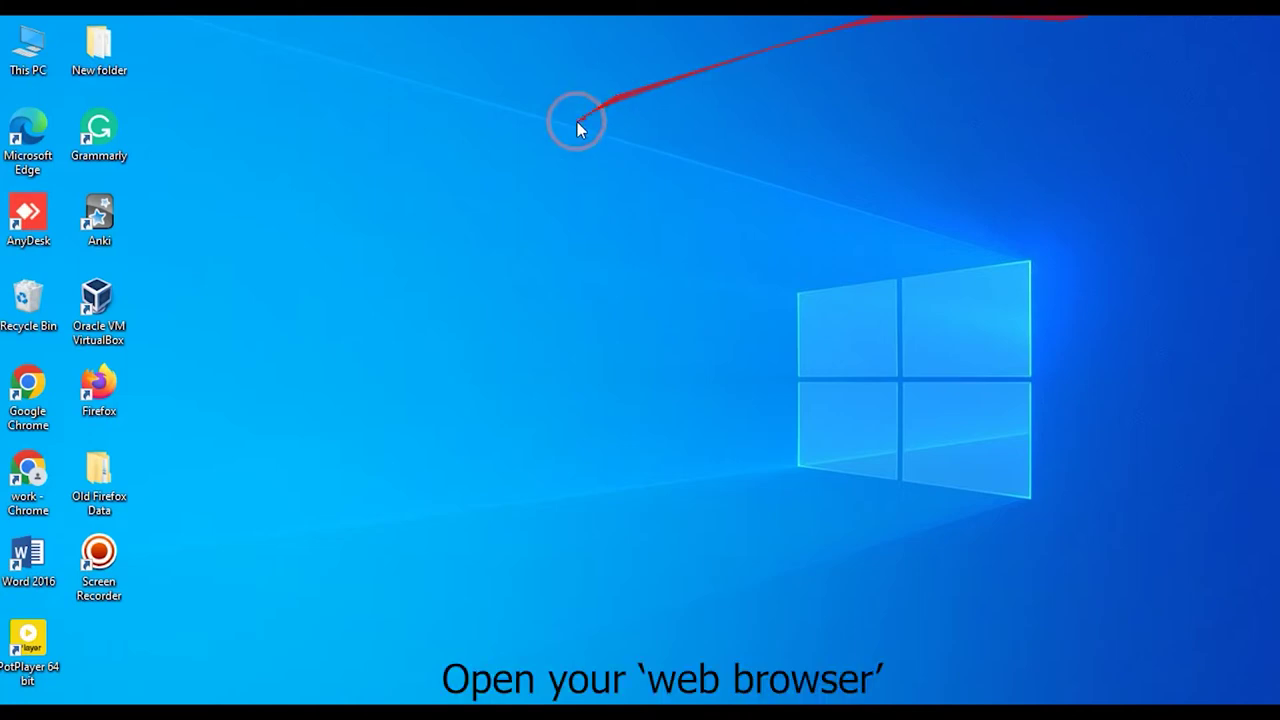
- Launch Chrome and load the ONT login page at 192.168.1.1
double_click(15, 476)
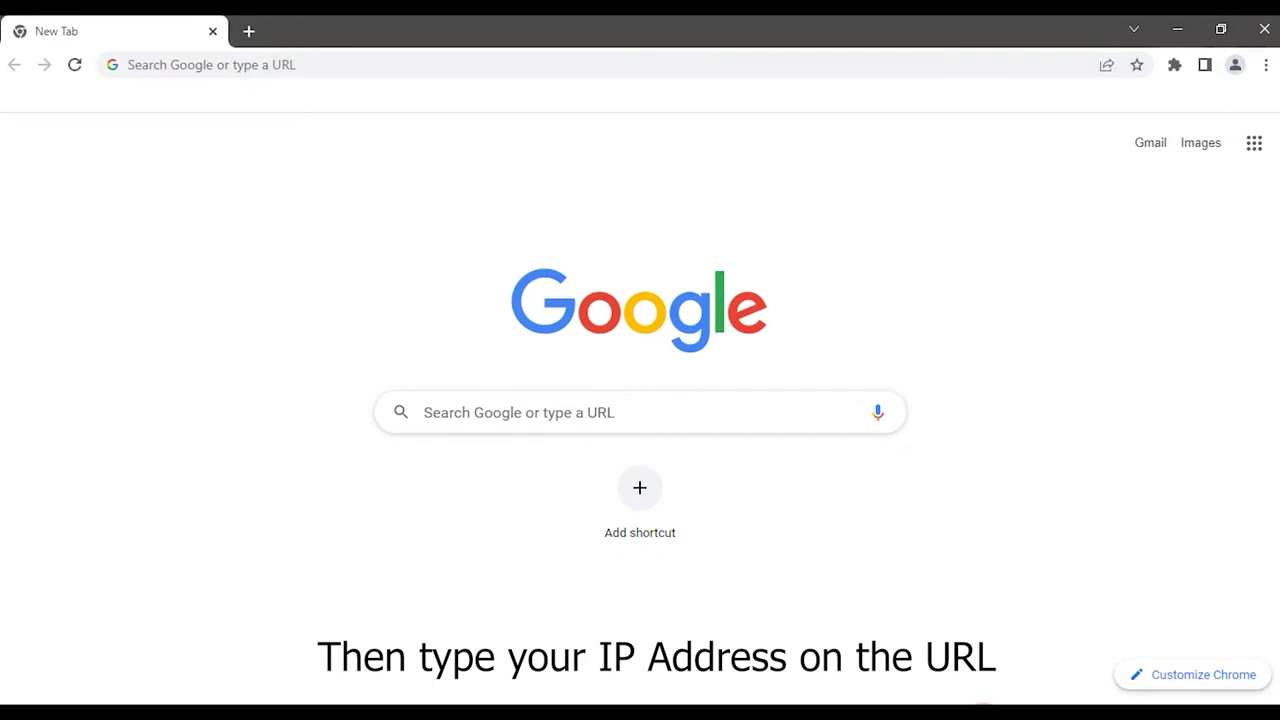
click(211, 64)
text(192.16)
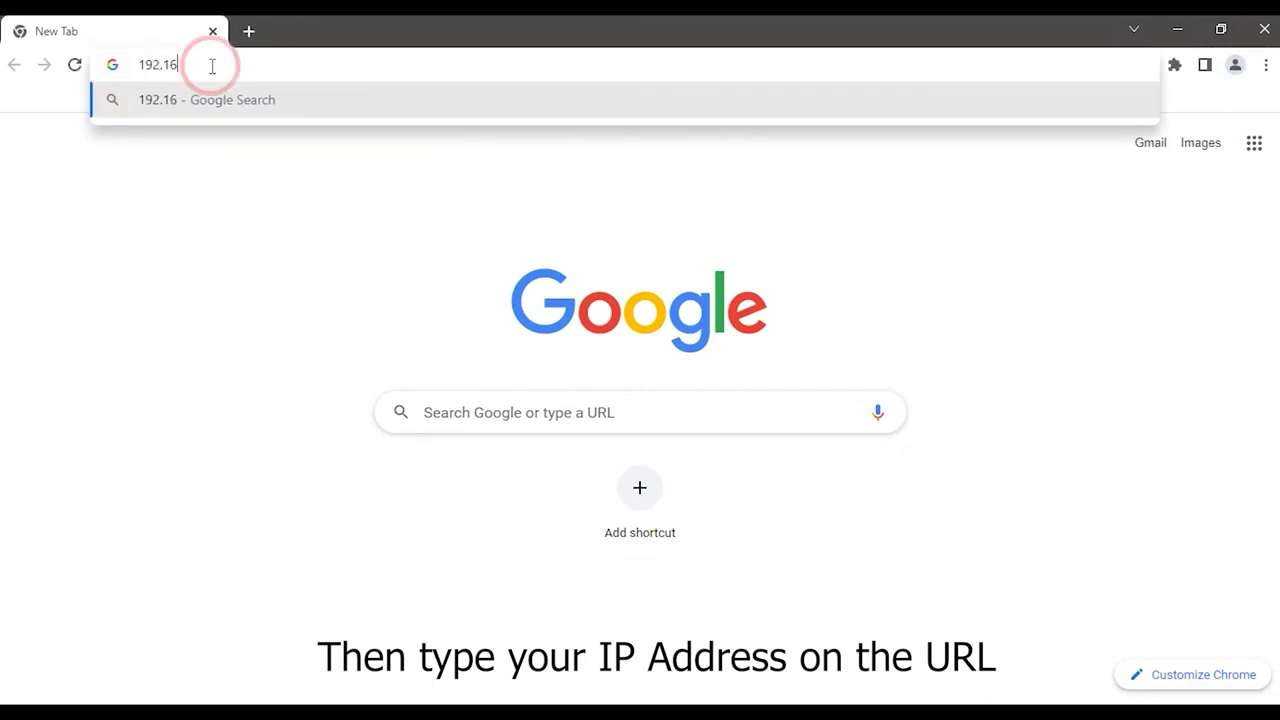
text(8.1.1)
key(Return)
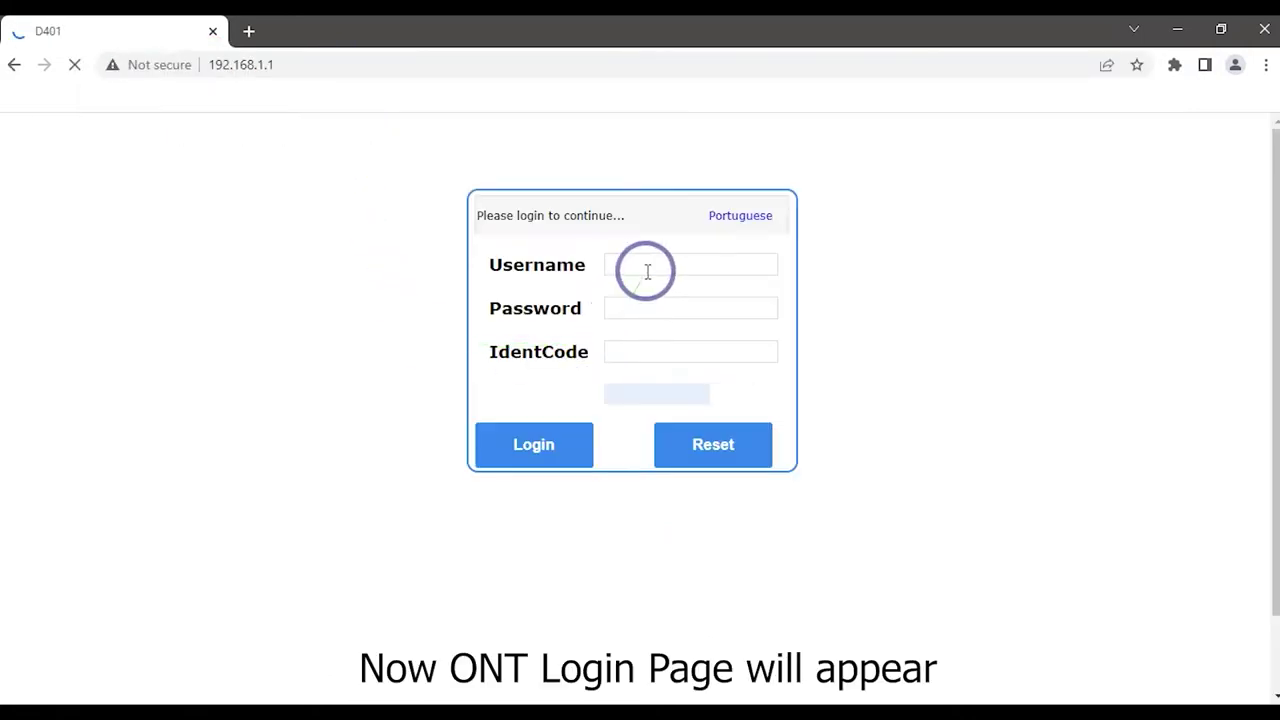
click(646, 268)
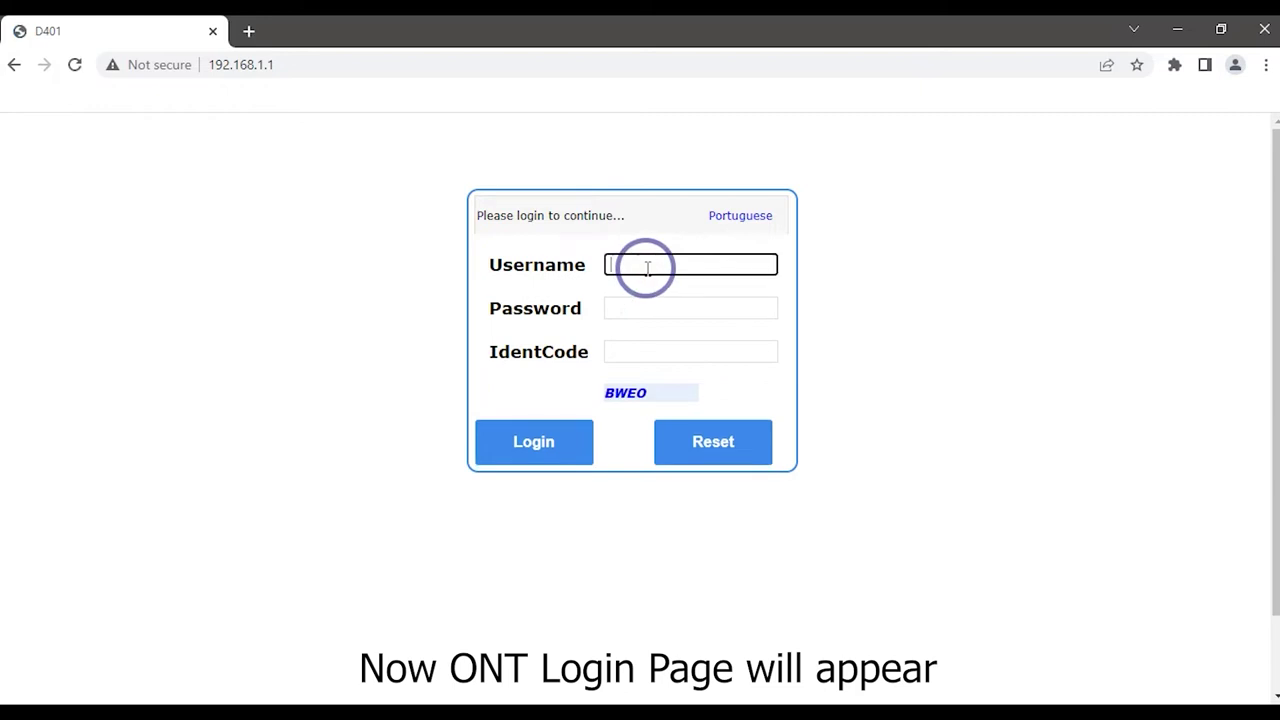
- Log in with the admin username, the default password and the displayed IdentCode captcha
text(admin)
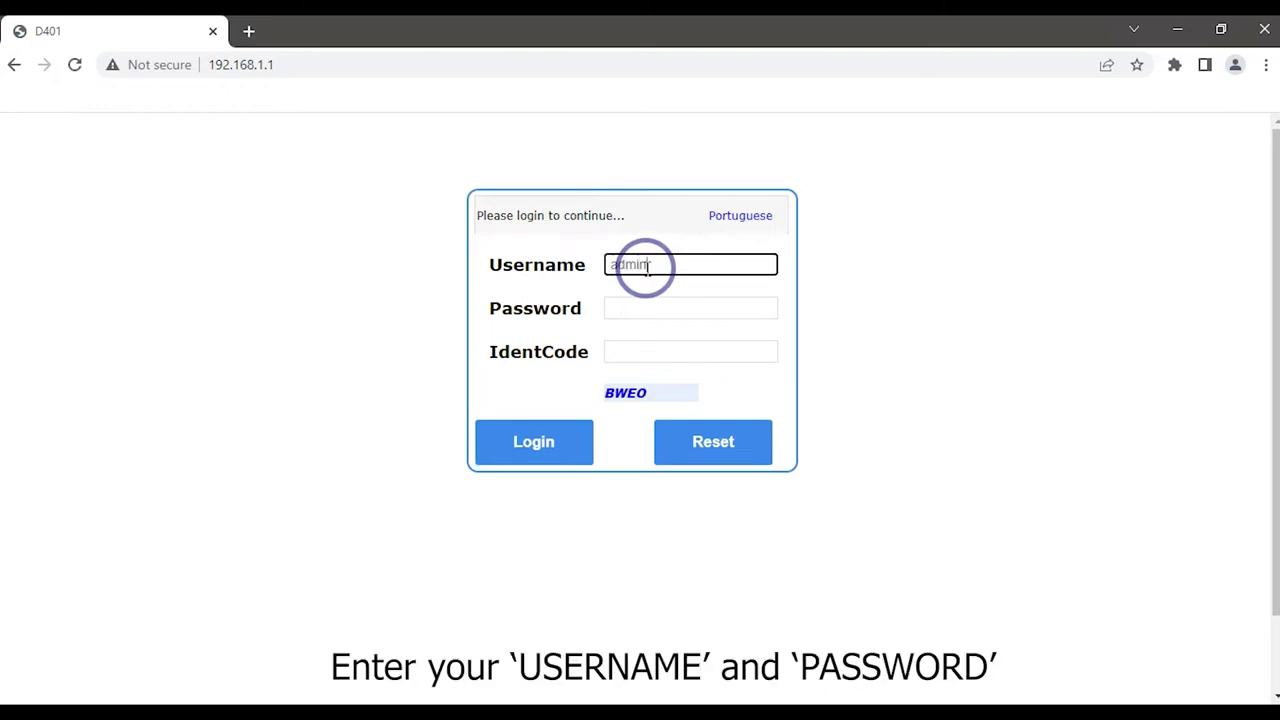
click(651, 312)
text(adm)
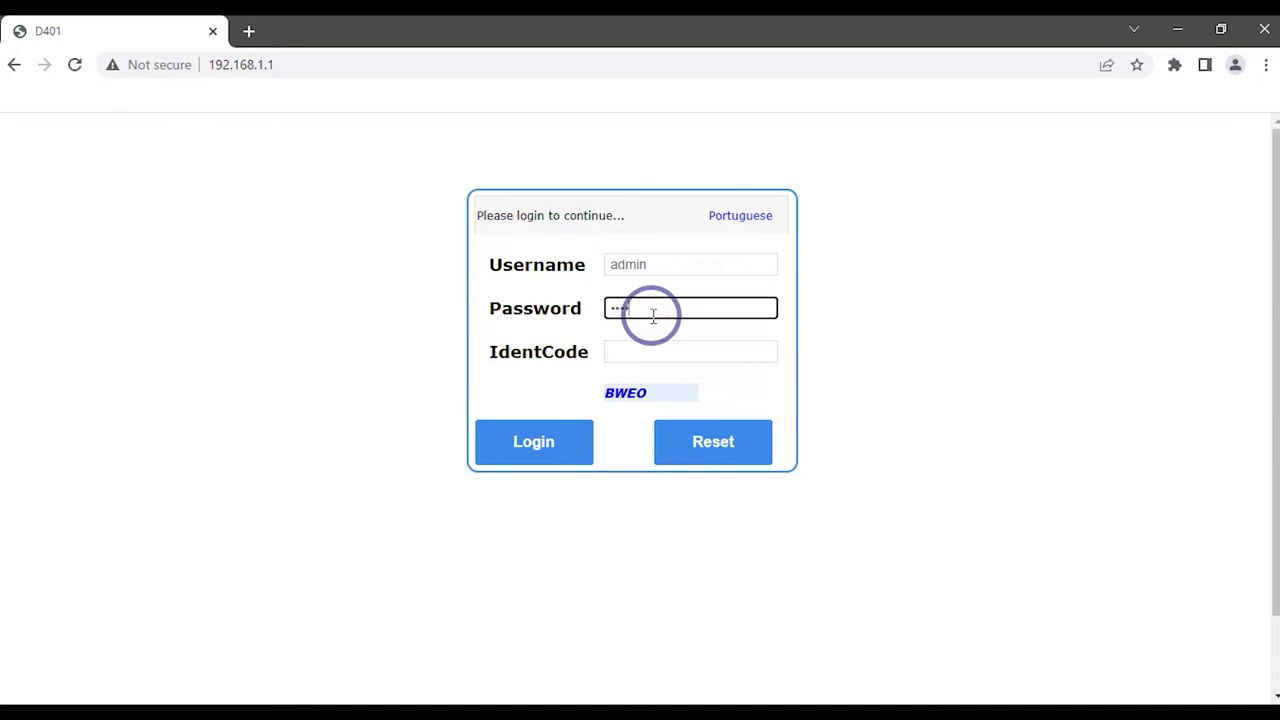
text(in1234)
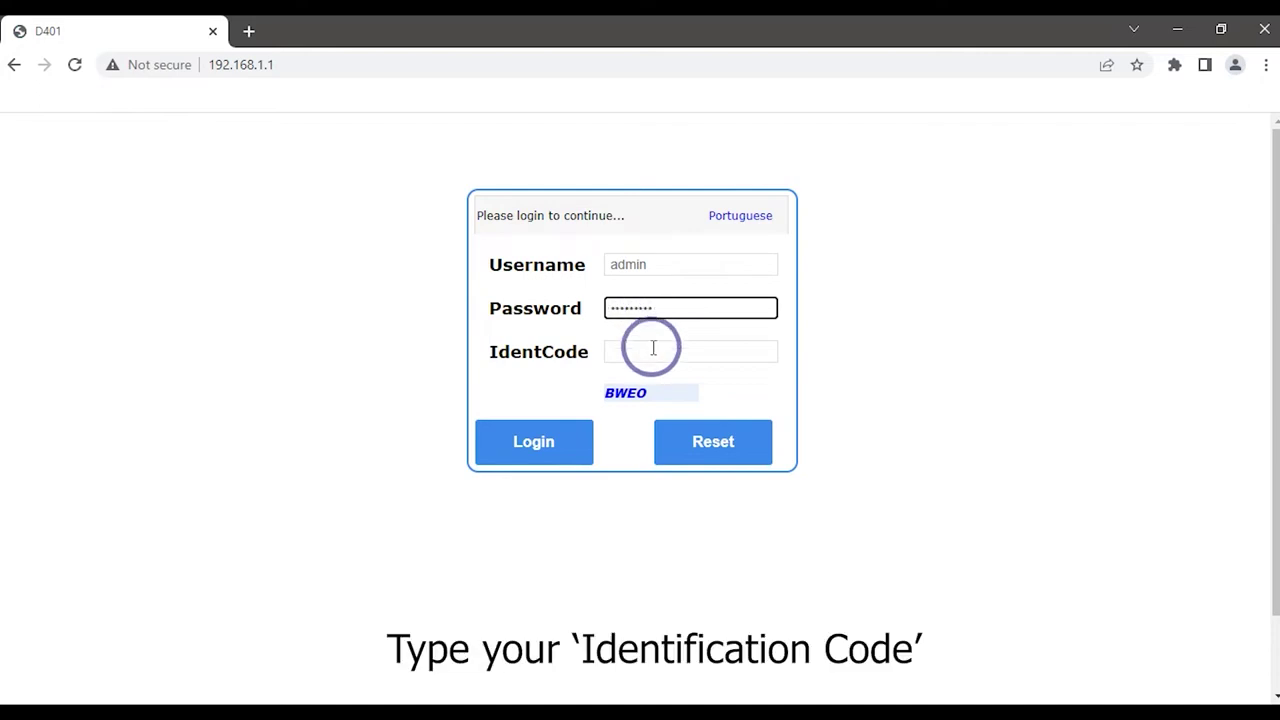
click(653, 348)
text(BW)
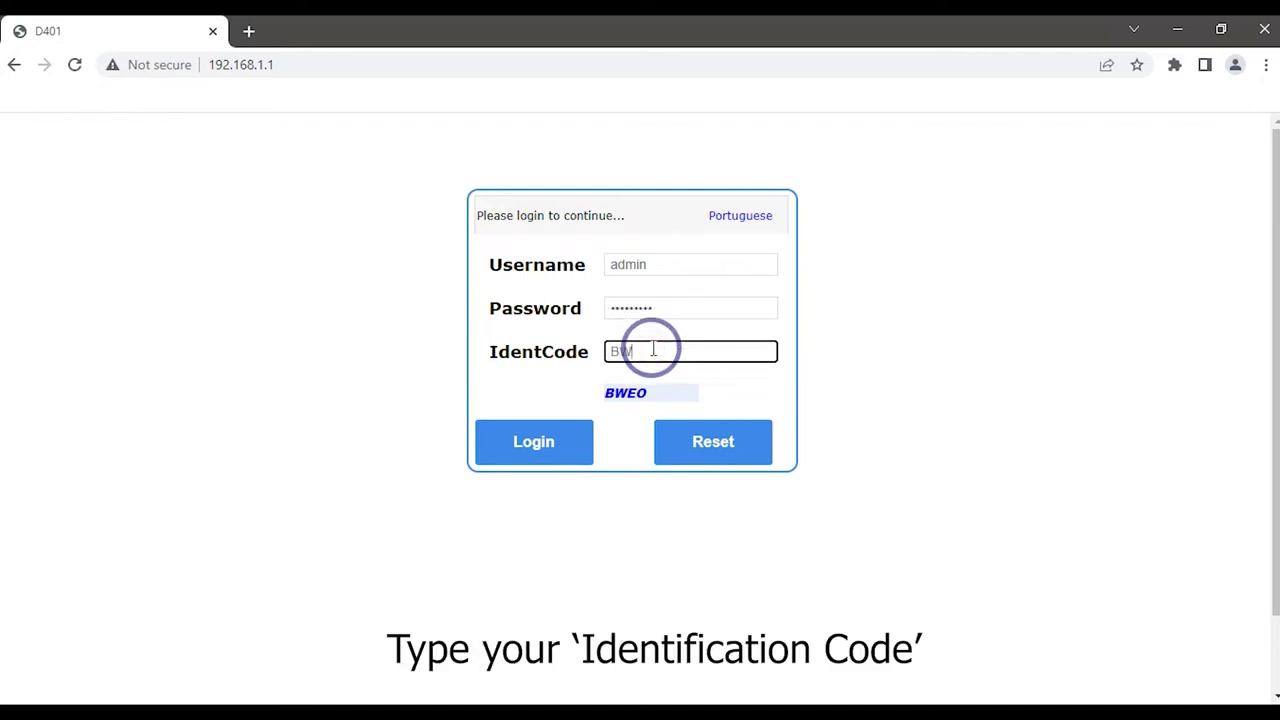
text(EO)
click(531, 440)
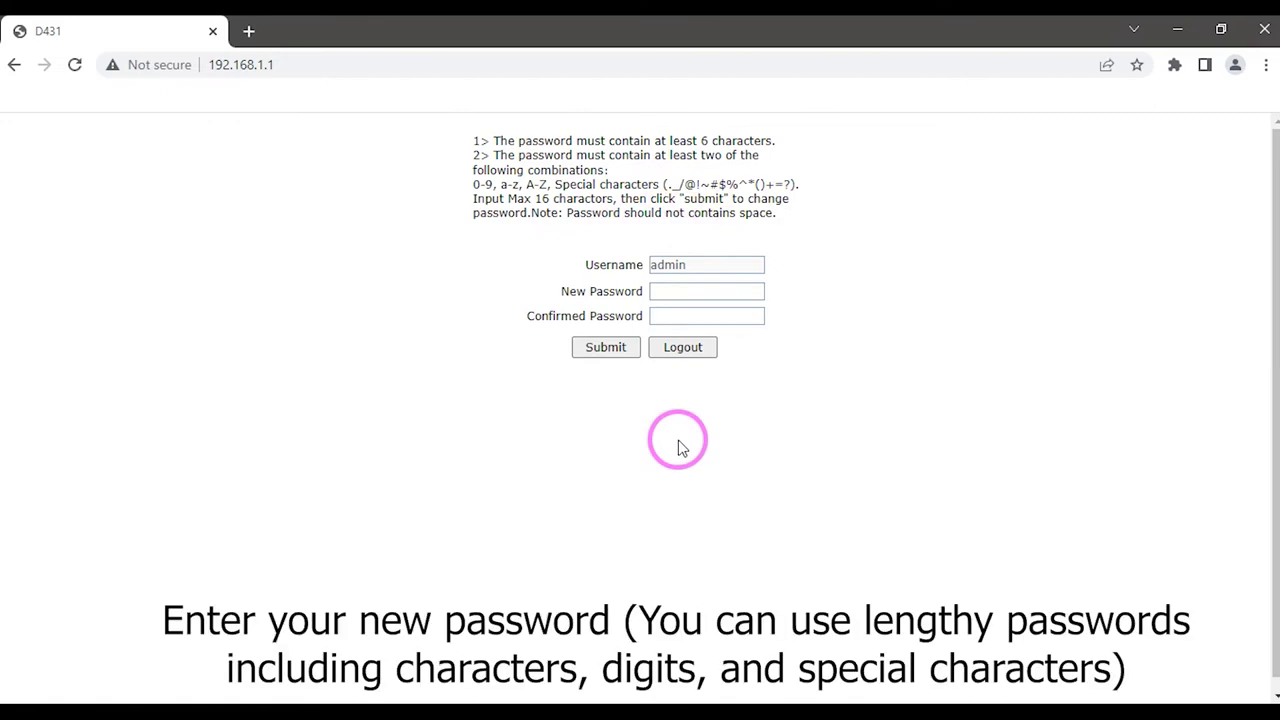
- Enter a new administrator password in both New and Confirmed Password fields and submit it
click(703, 291)
text(a)
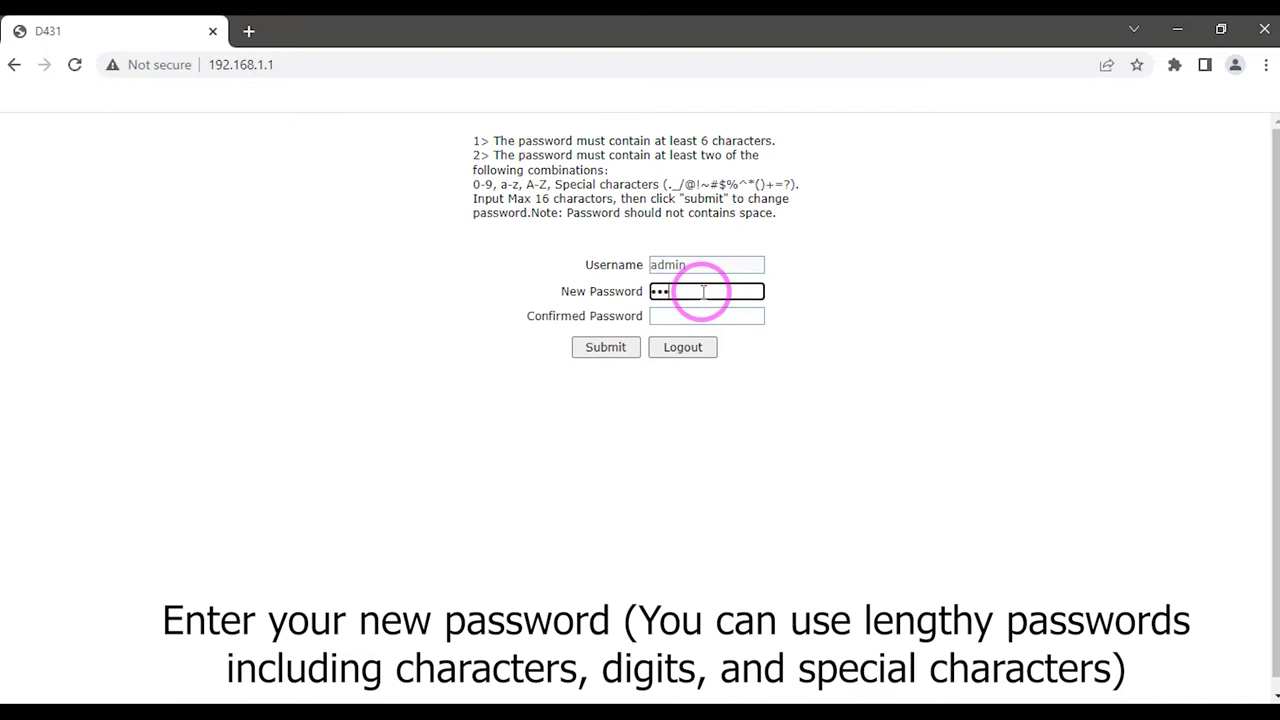
text(aaaaaaaa)
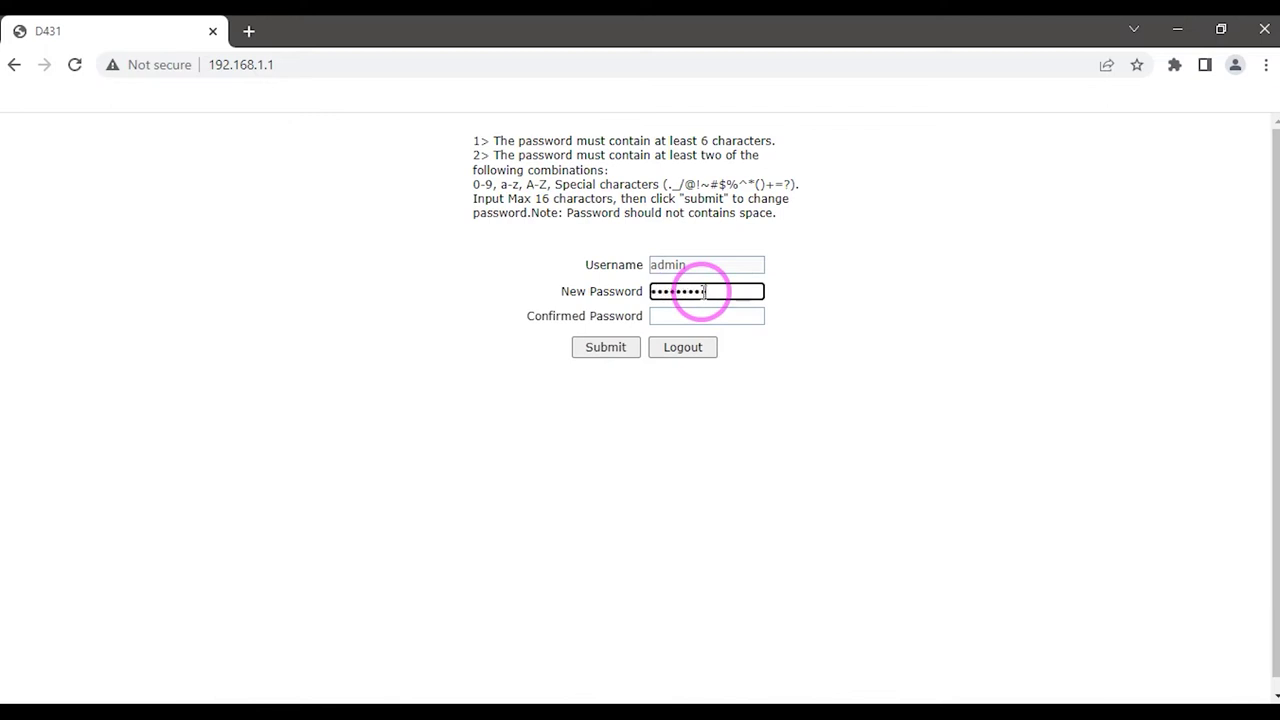
click(689, 316)
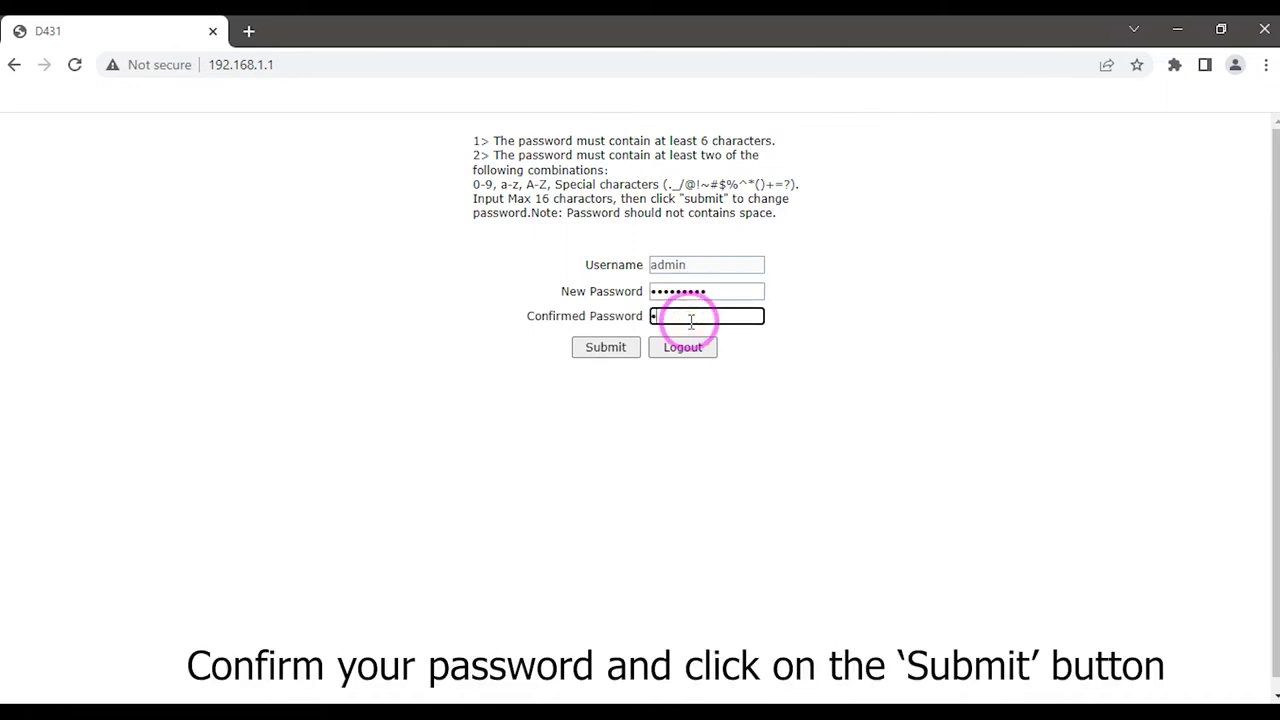
text(aaaaaaaaa)
click(608, 350)
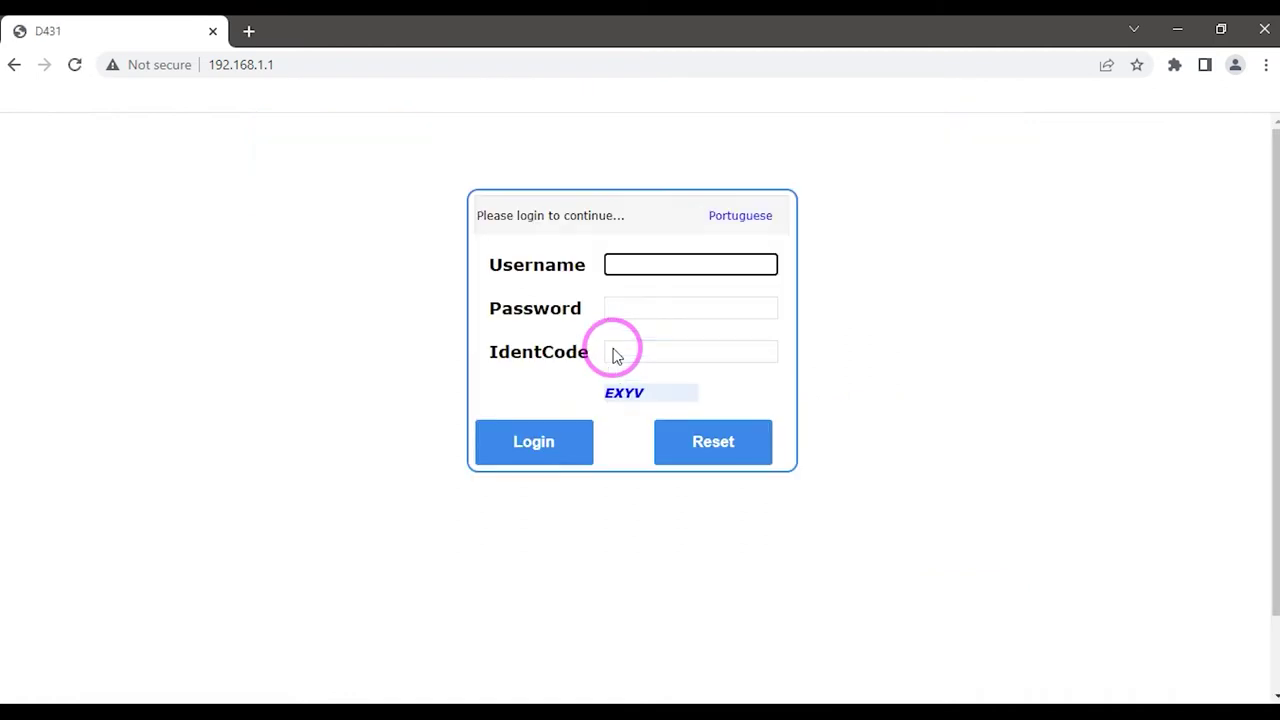
- Sign back in with the username, the new password and the shown IdentCode captcha
click(663, 266)
text(admin)
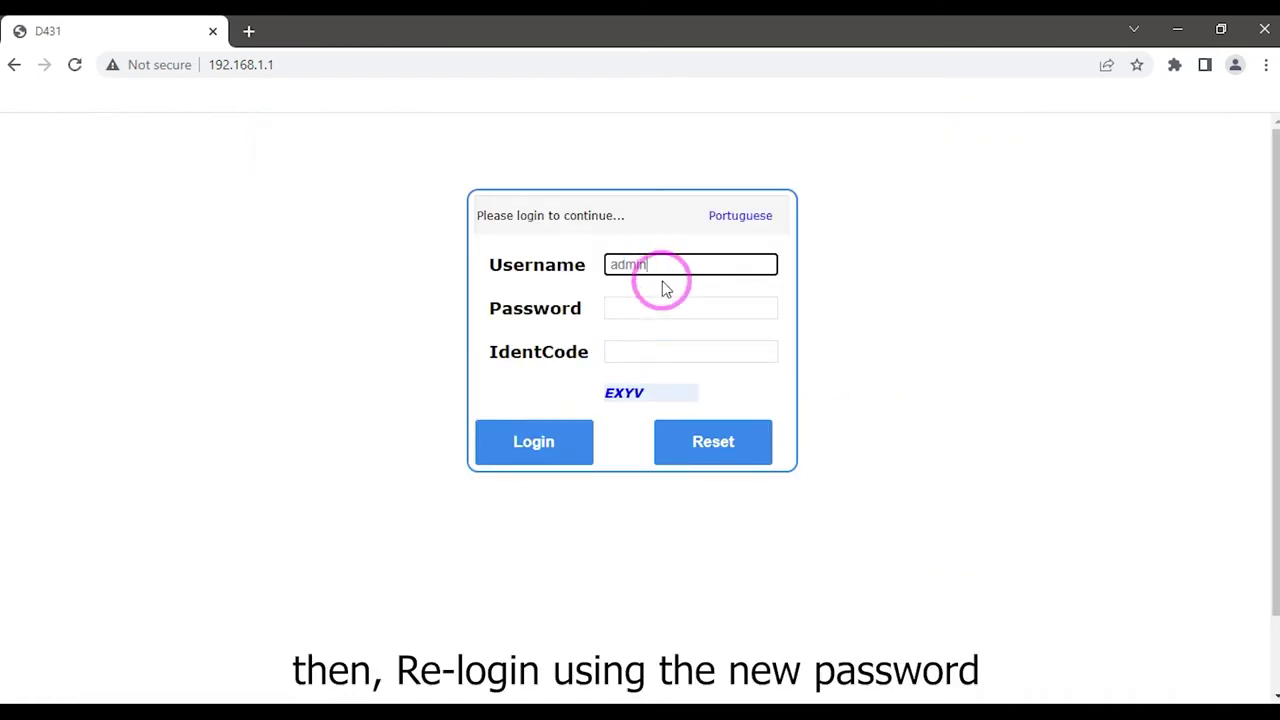
click(666, 311)
text(123)
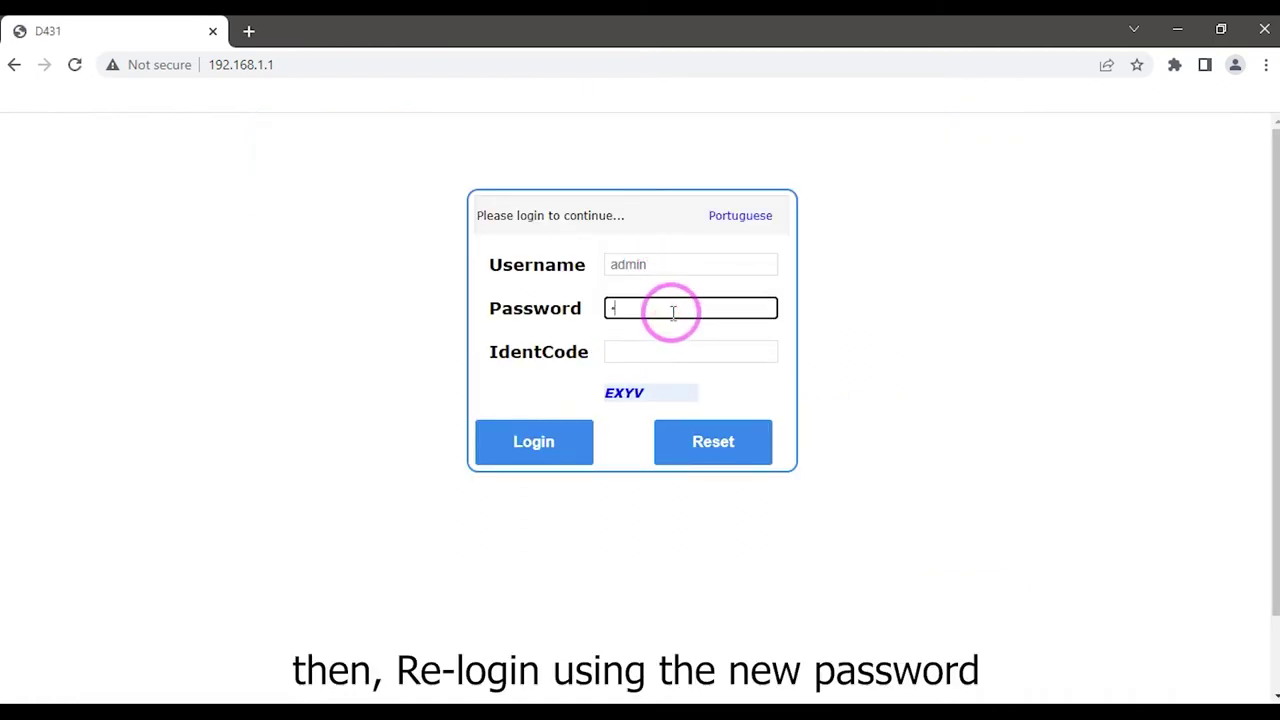
text(456789)
click(670, 356)
text(E)
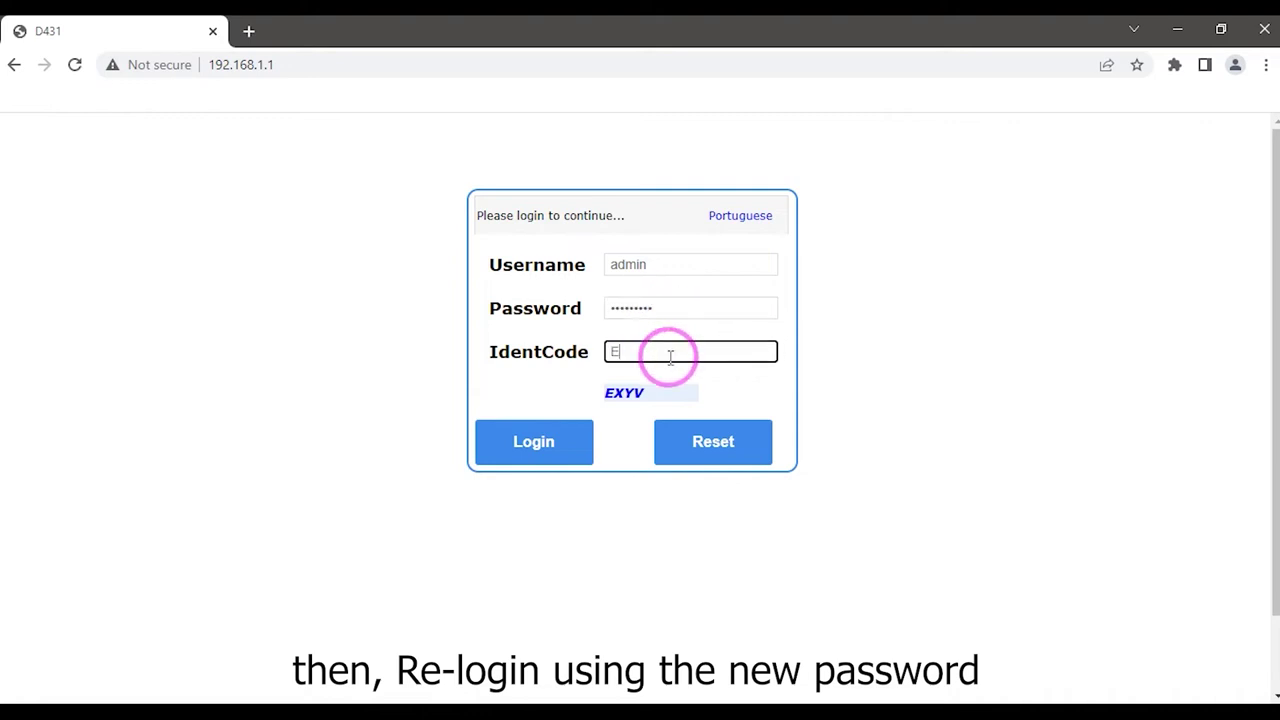
text(XYV)
click(563, 443)
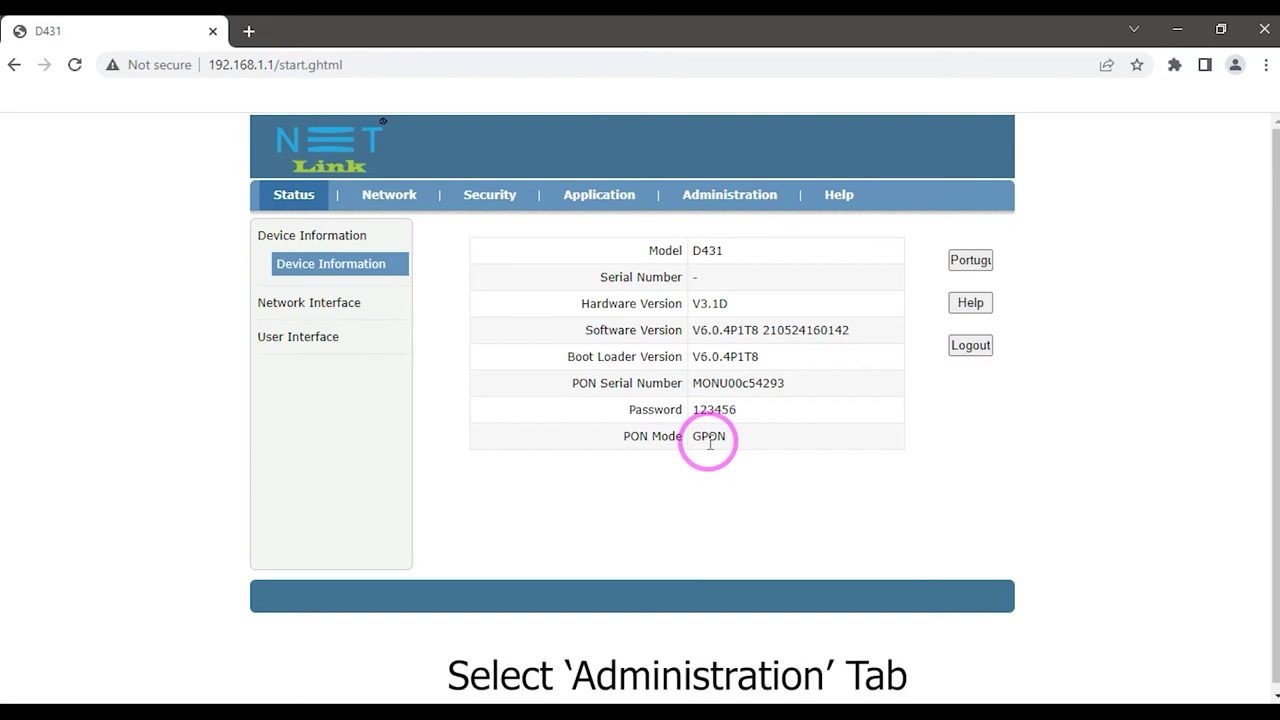
- Go to Administration > System Management and choose Restore Default
click(740, 204)
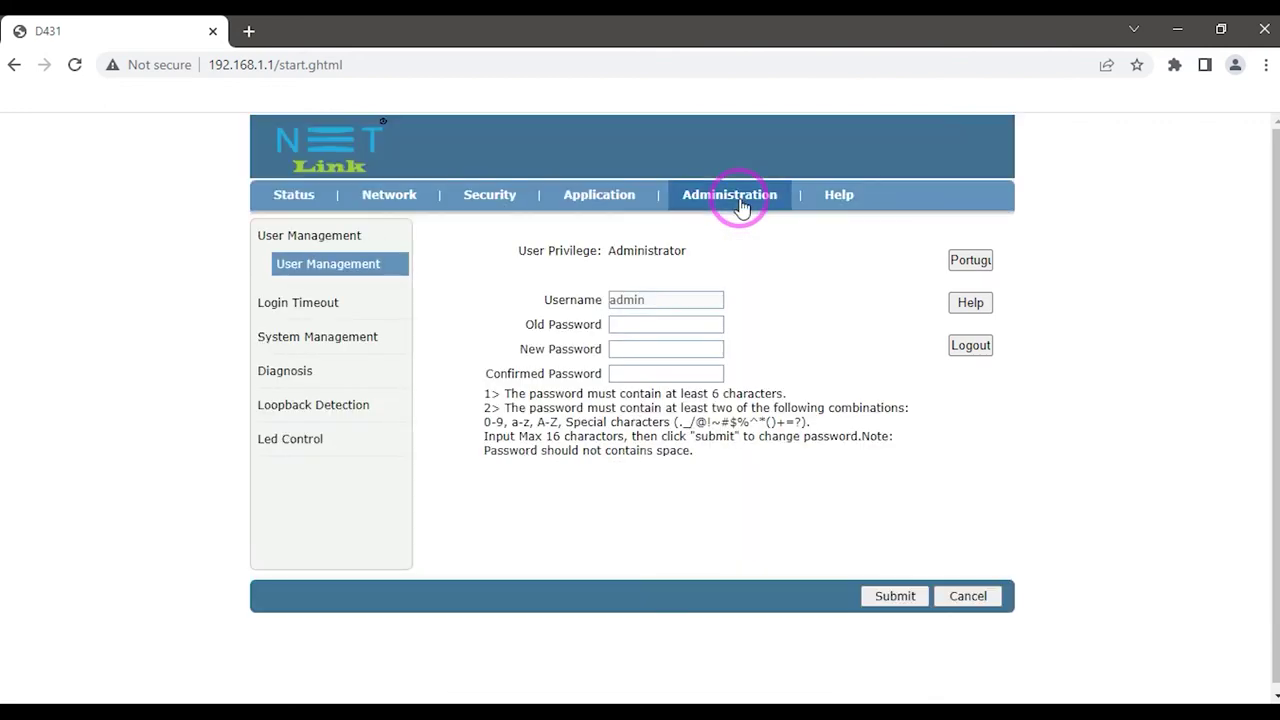
click(352, 340)
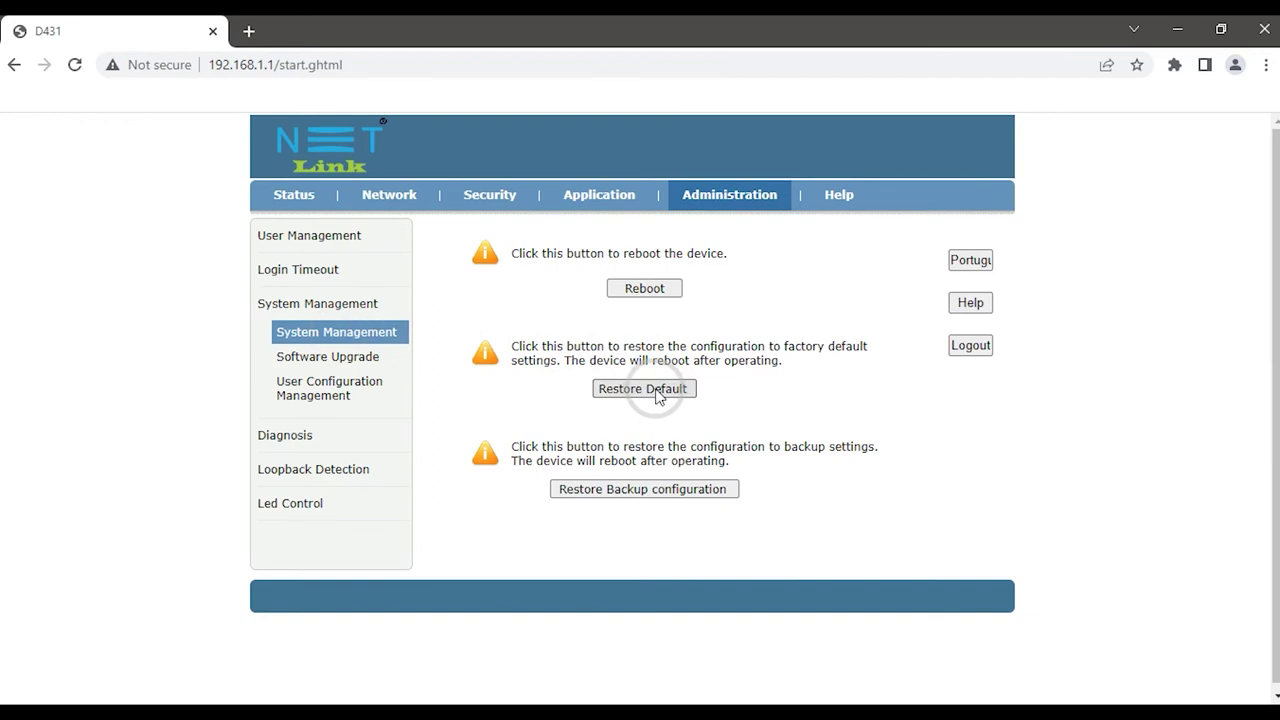
click(657, 395)
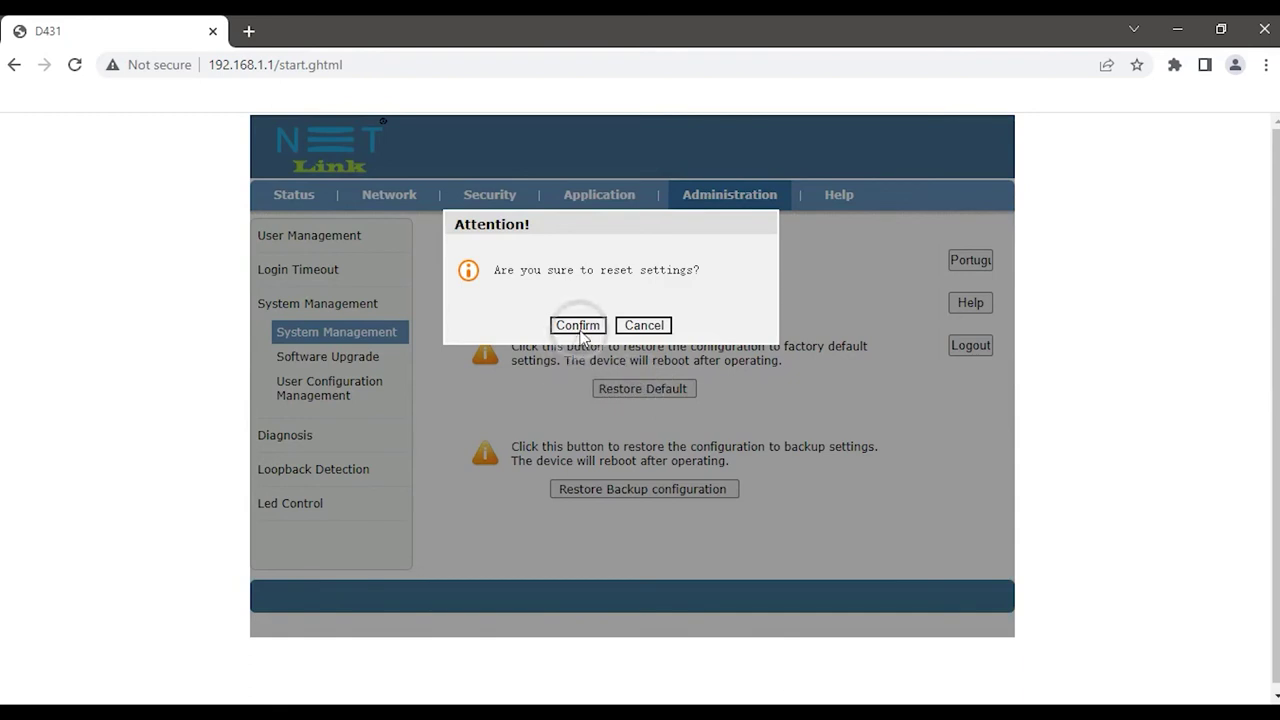
- Confirm the factory reset and reload the page once it finishes
click(578, 326)
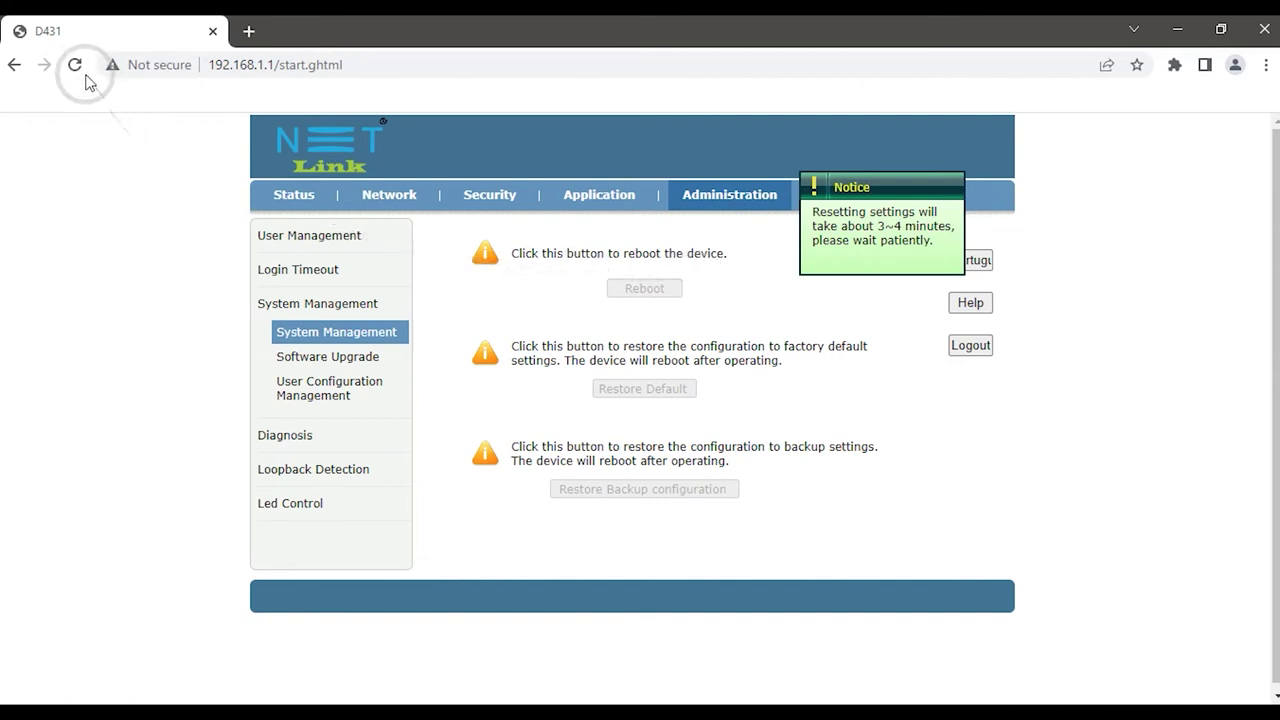
click(78, 68)
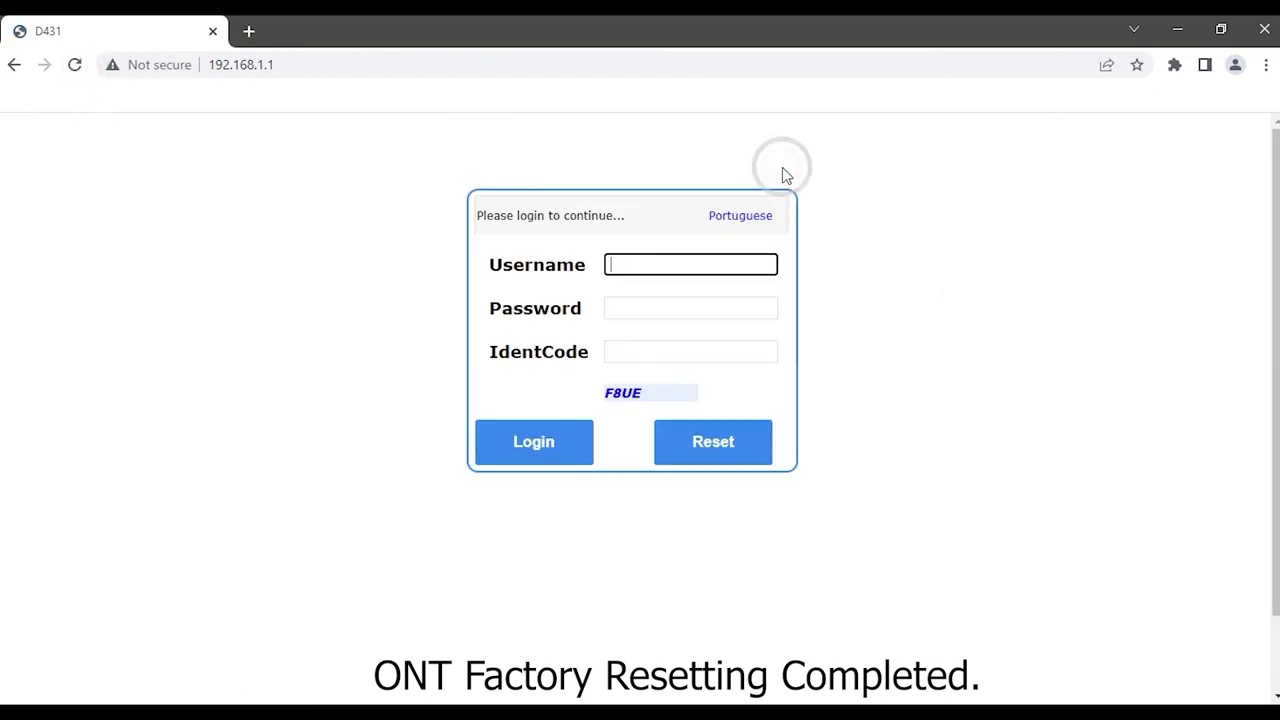
- Log in after the reset with the default admin credentials and the shown IdentCode captcha
click(709, 256)
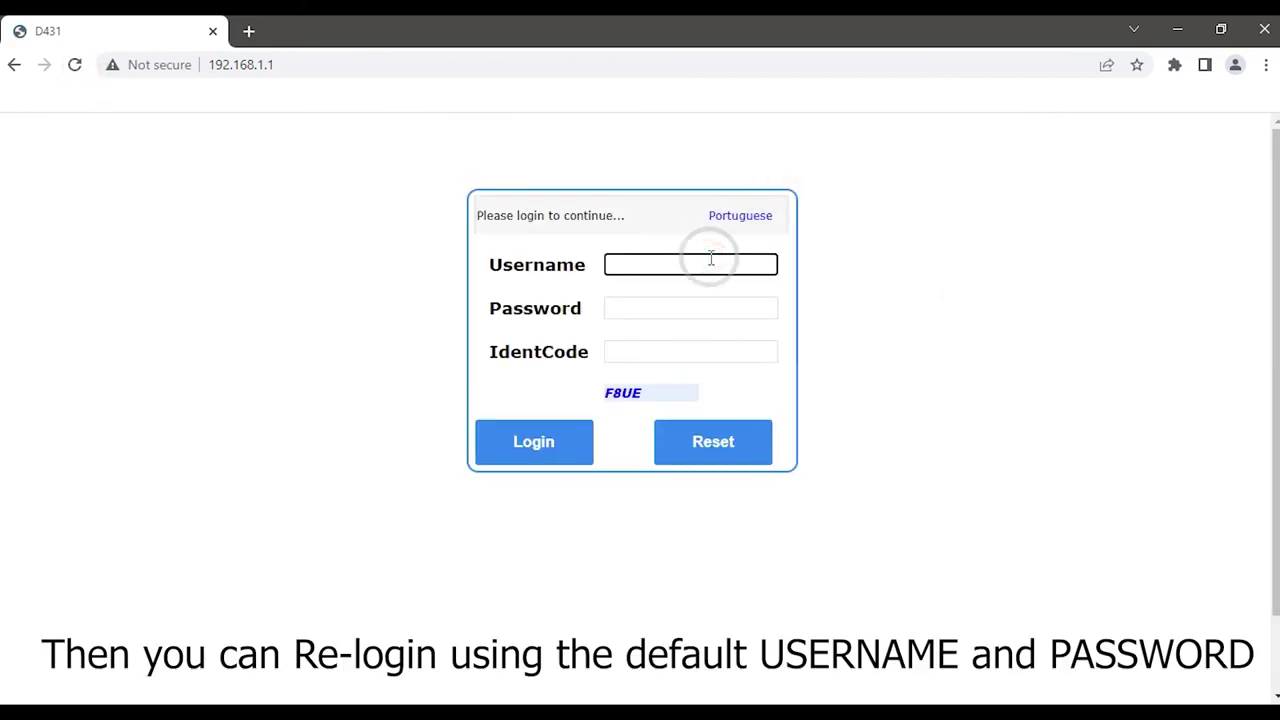
text(admin)
click(648, 311)
text(admin)
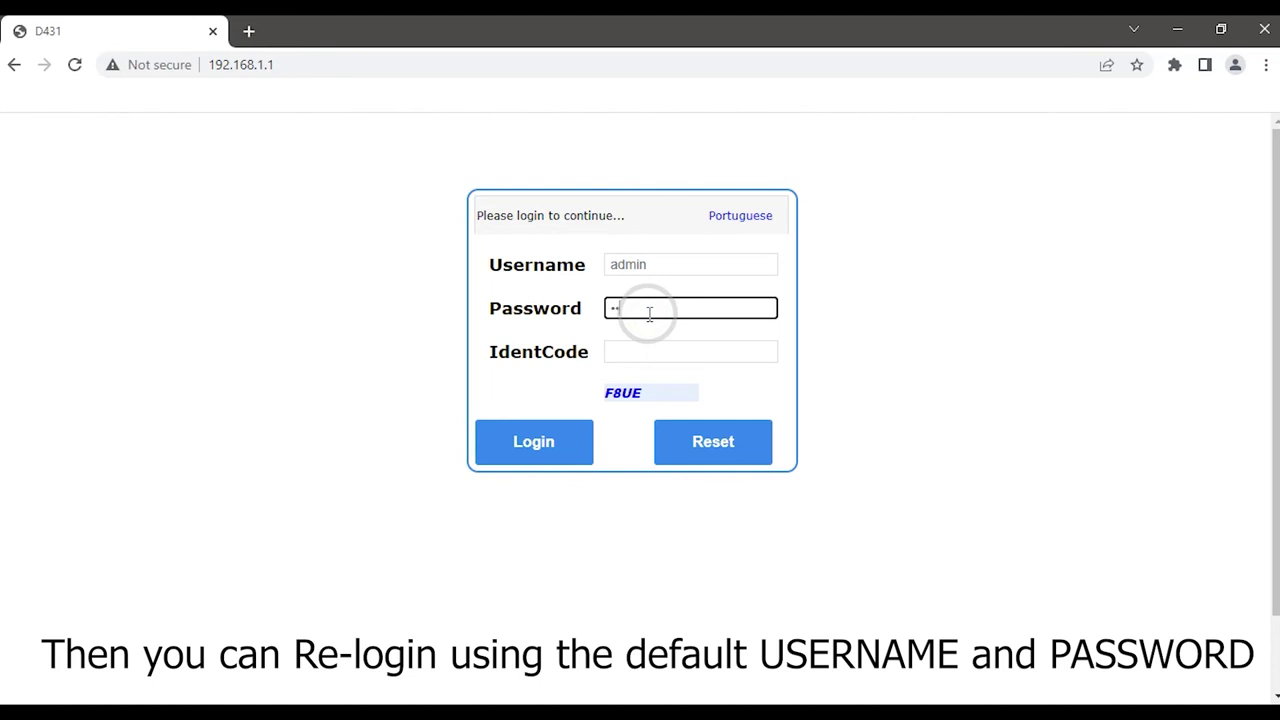
text(1234)
click(652, 343)
text(F8)
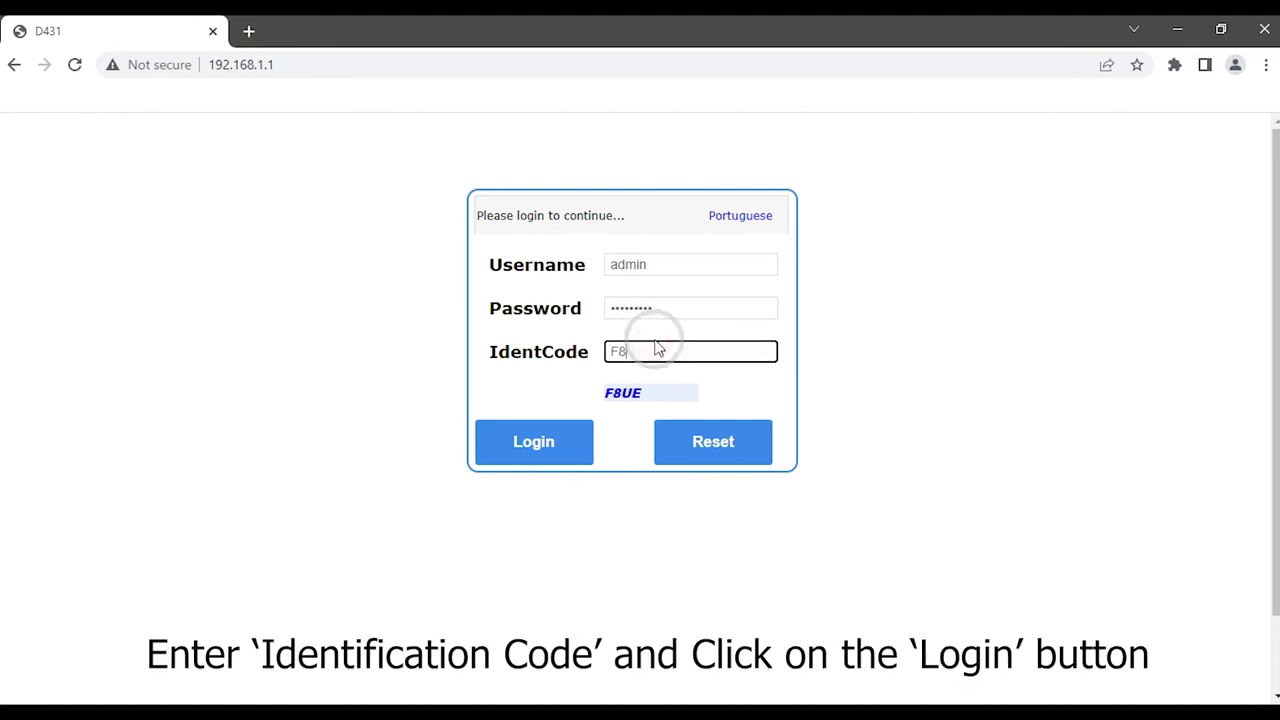
text(UE)
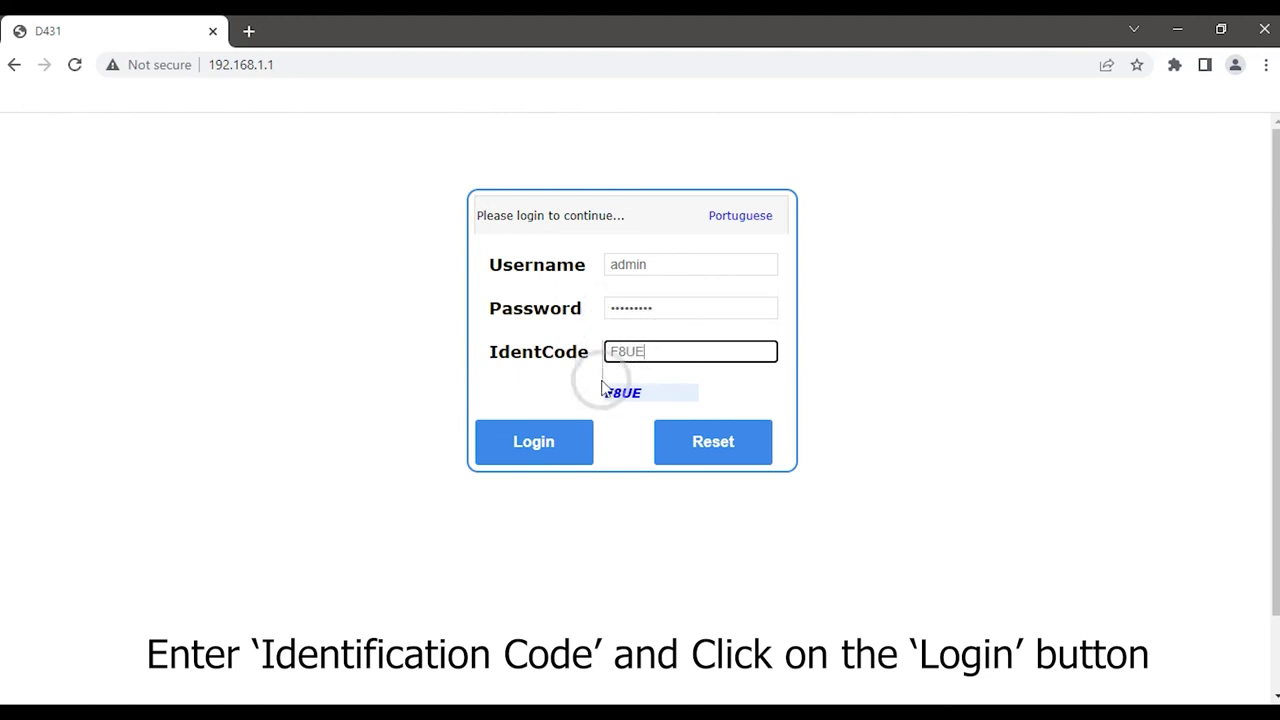
click(574, 434)
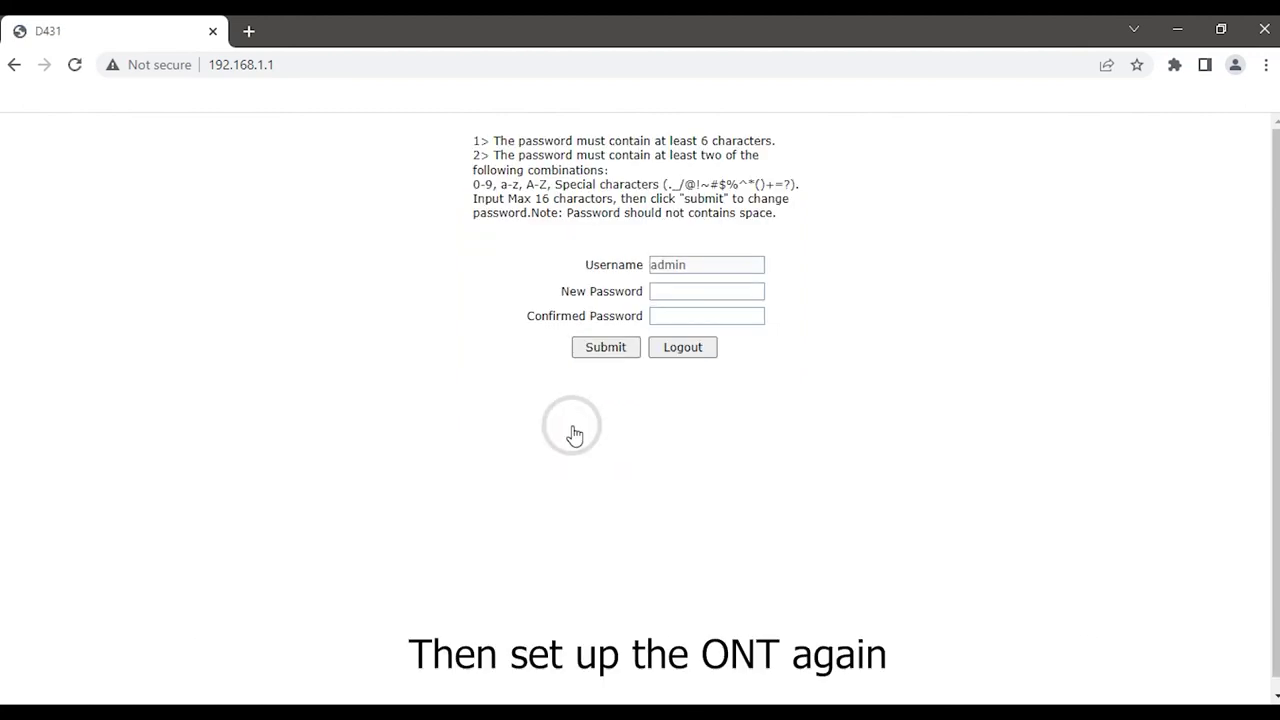